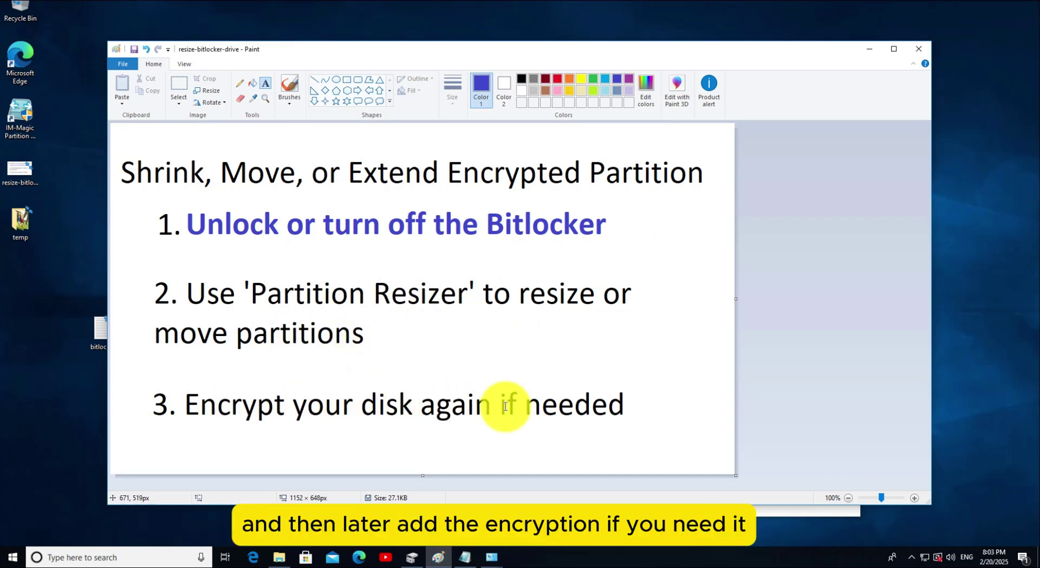
Bring Disk Management over the Paint slide, showing E: and F: as BitLocker encrypted
left_click(410, 558)
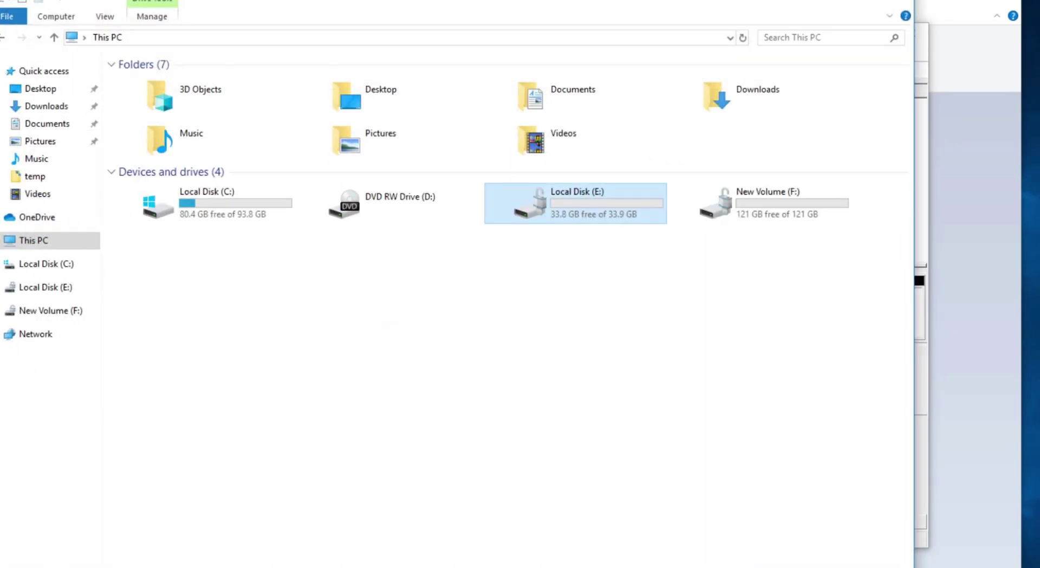
Turn off BitLocker on Local Disk (E:) through Manage BitLocker in This PC
right_click(556, 212)
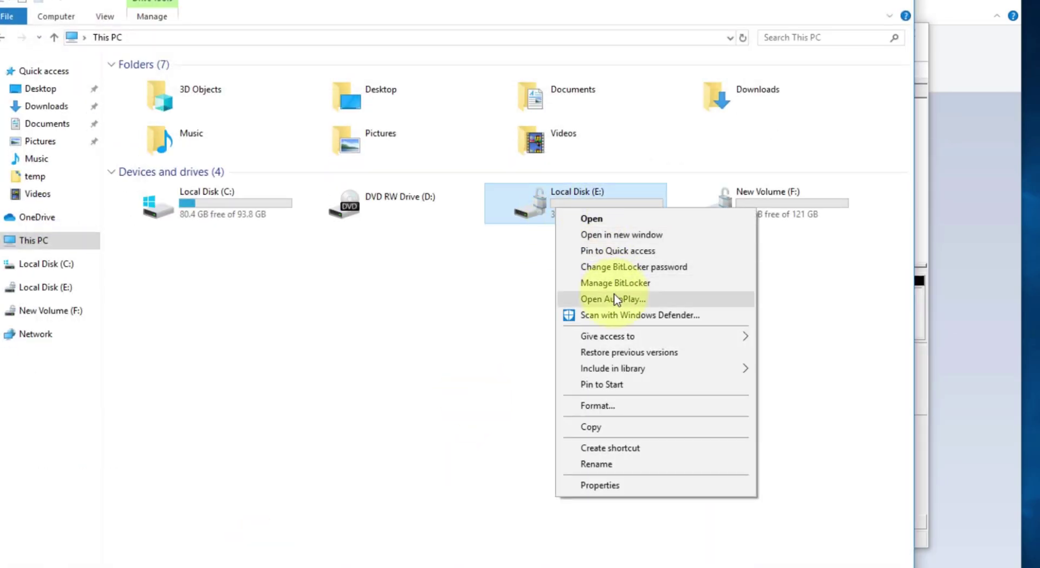
left_click(601, 282)
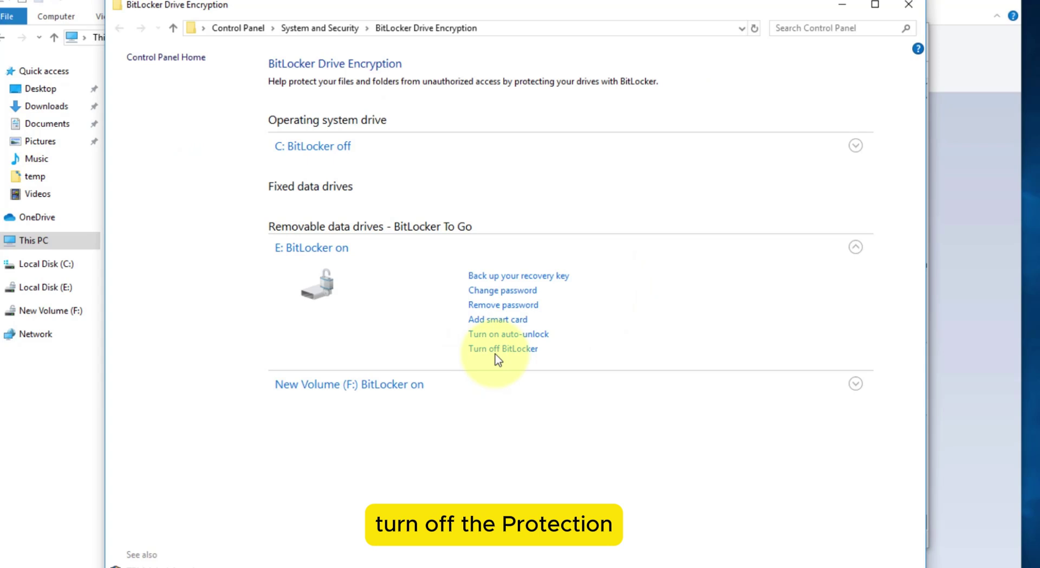
left_click(497, 350)
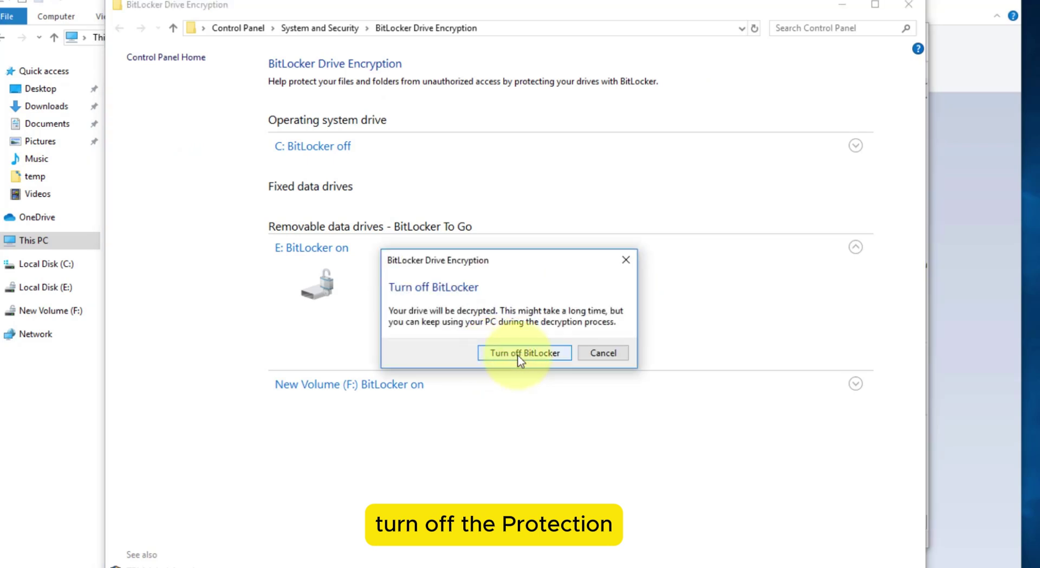
left_click(518, 356)
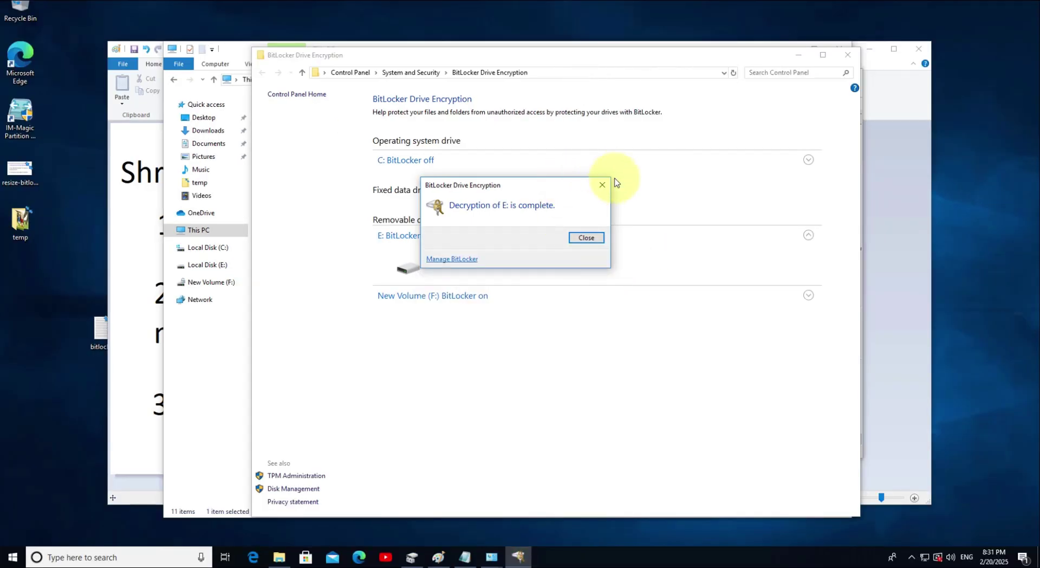
Dismiss the E: completion notice, then turn off BitLocker on New Volume (F:)
left_click(586, 238)
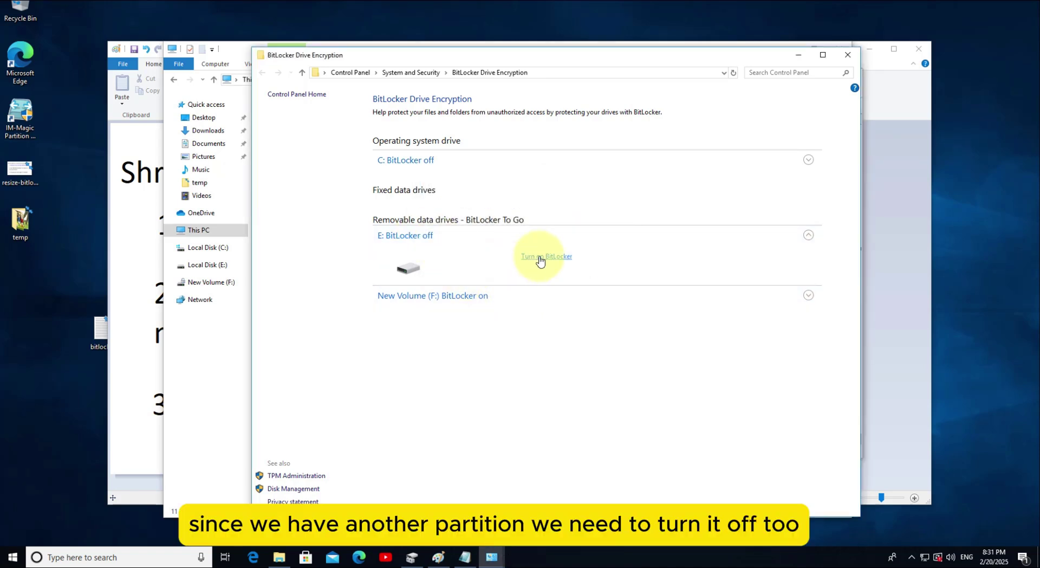
left_click(807, 296)
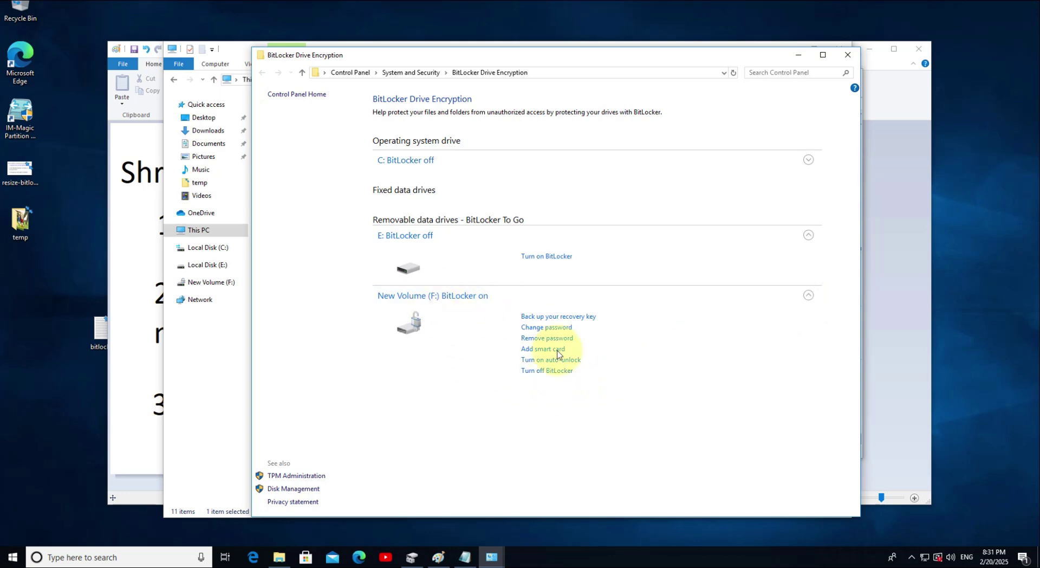
left_click(542, 371)
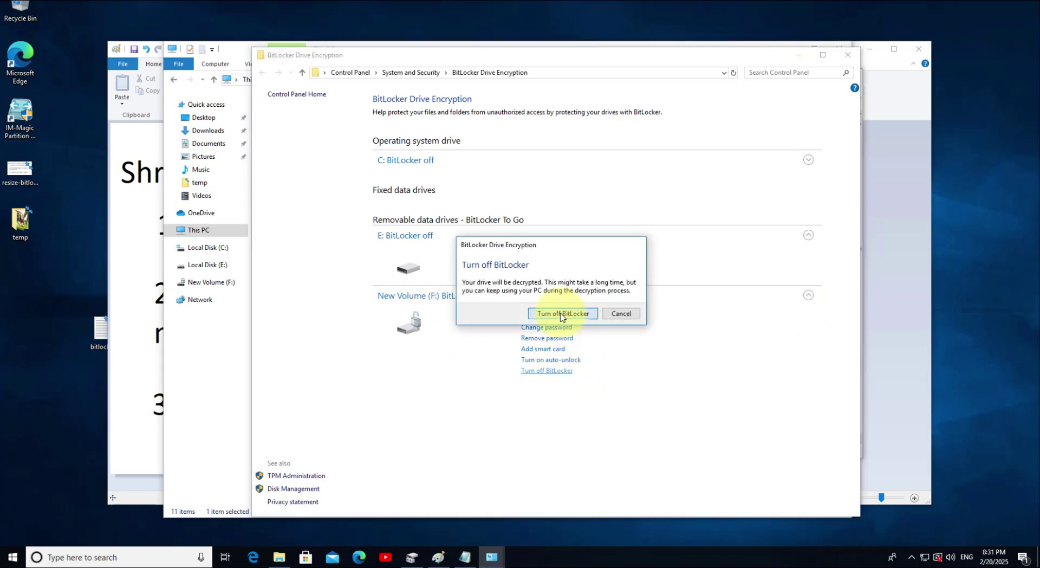
left_click(562, 313)
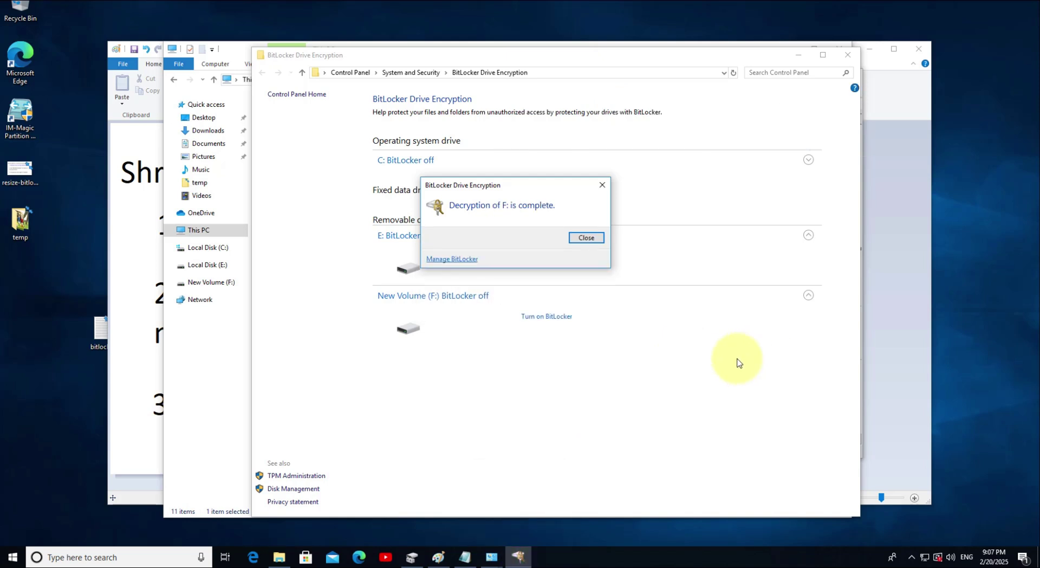
left_click(582, 242)
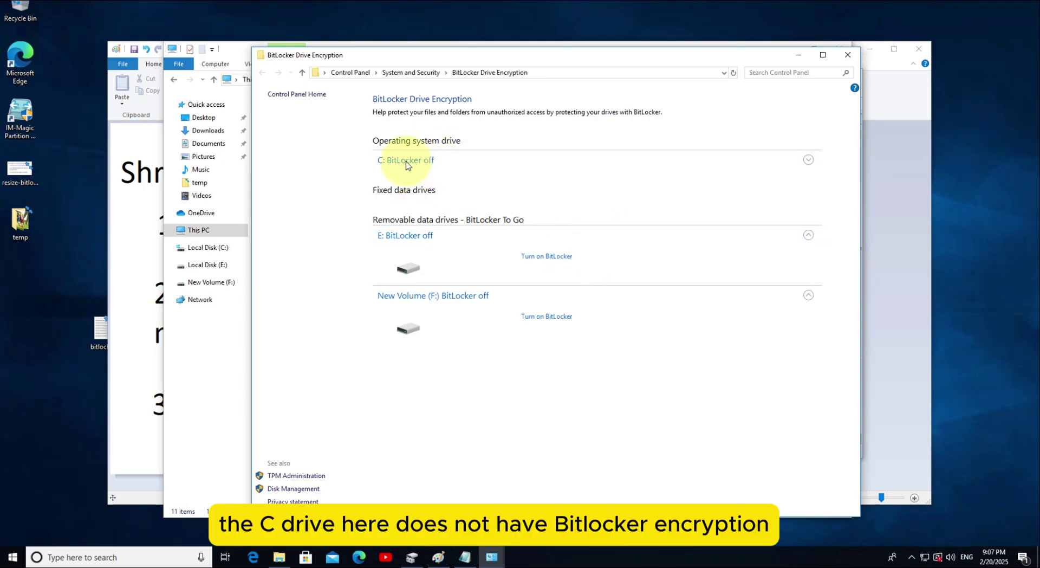
Refresh Disk Management and check that C:, E: and F: appear as plain NTFS
left_click(410, 559)
left_click(315, 91)
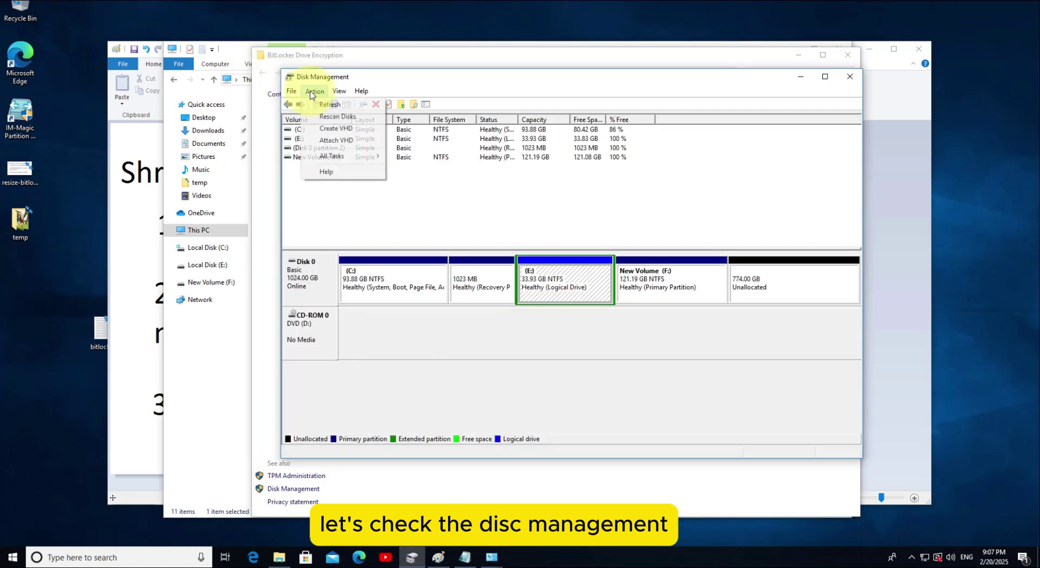
left_click(320, 104)
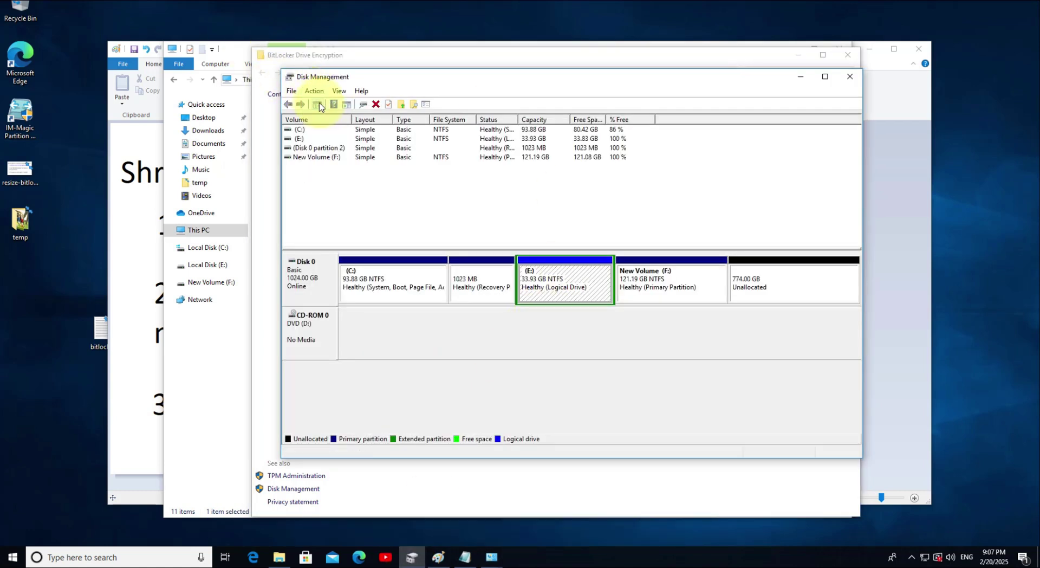
left_click(628, 290)
left_click(545, 291)
left_click(376, 282)
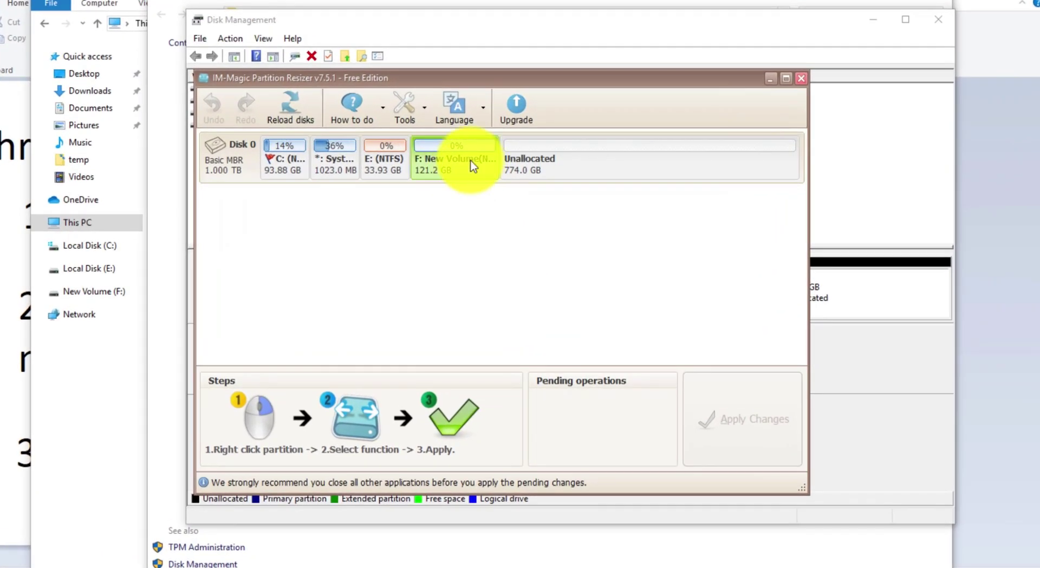
Enlarge the Partition Resizer window taller and wider to show all of Disk 0
left_click(387, 163)
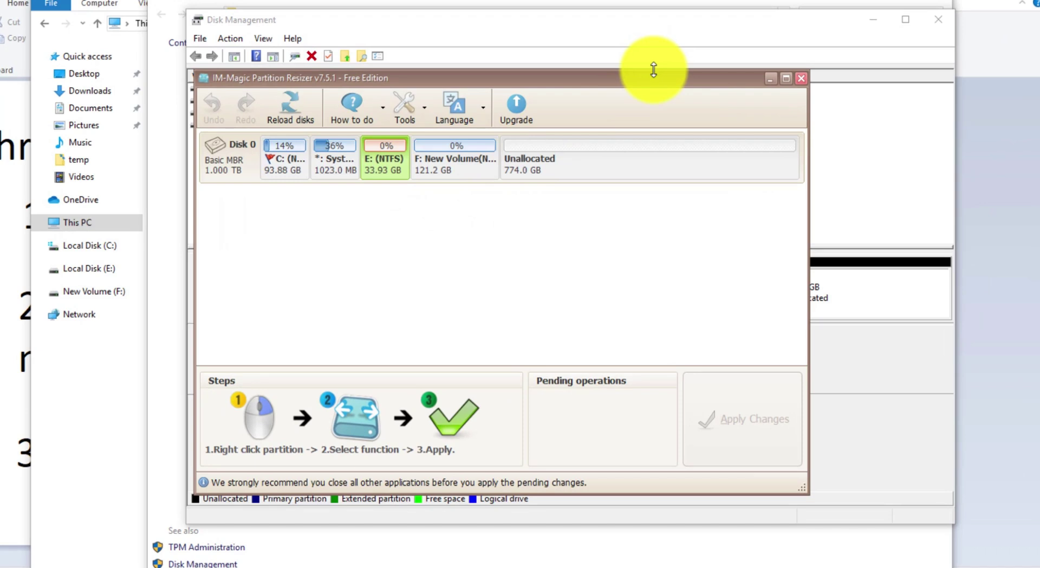
left_click_drag(654, 71, 658, 15)
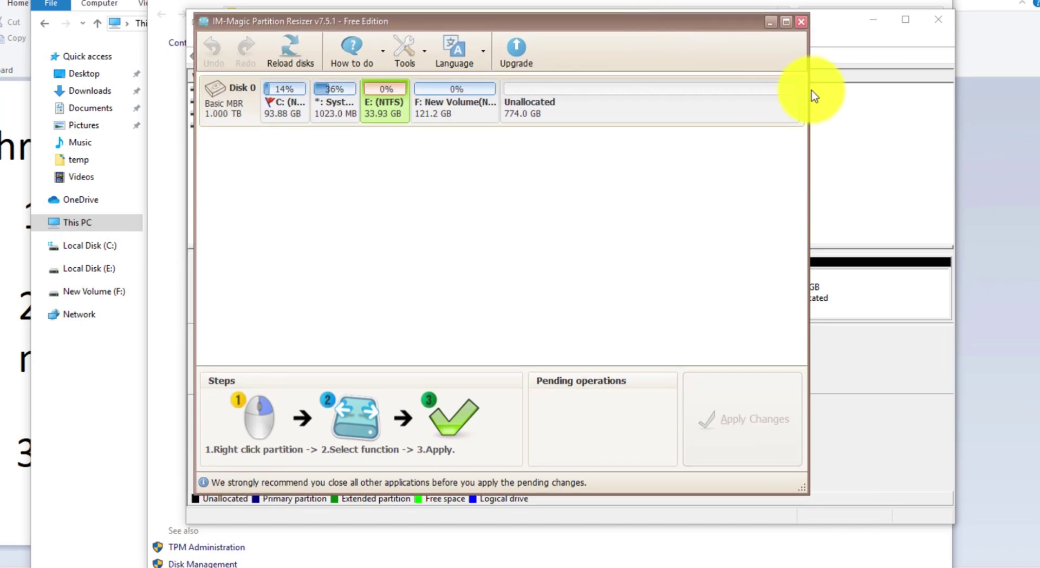
left_click_drag(810, 89, 836, 97)
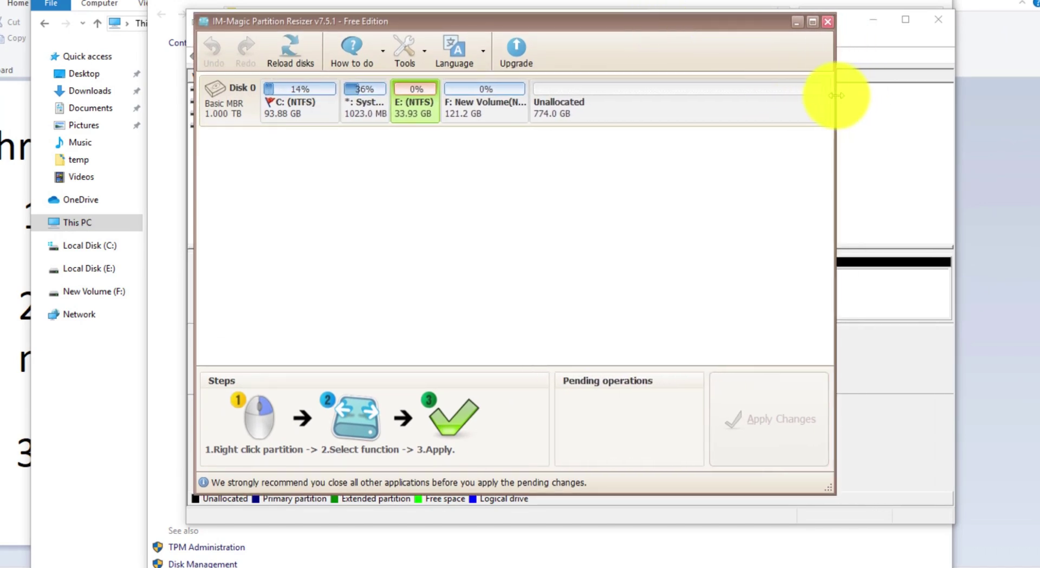
Go through the C:, System, E:, F: and 774 GB unallocated blocks one by one
left_click(496, 116)
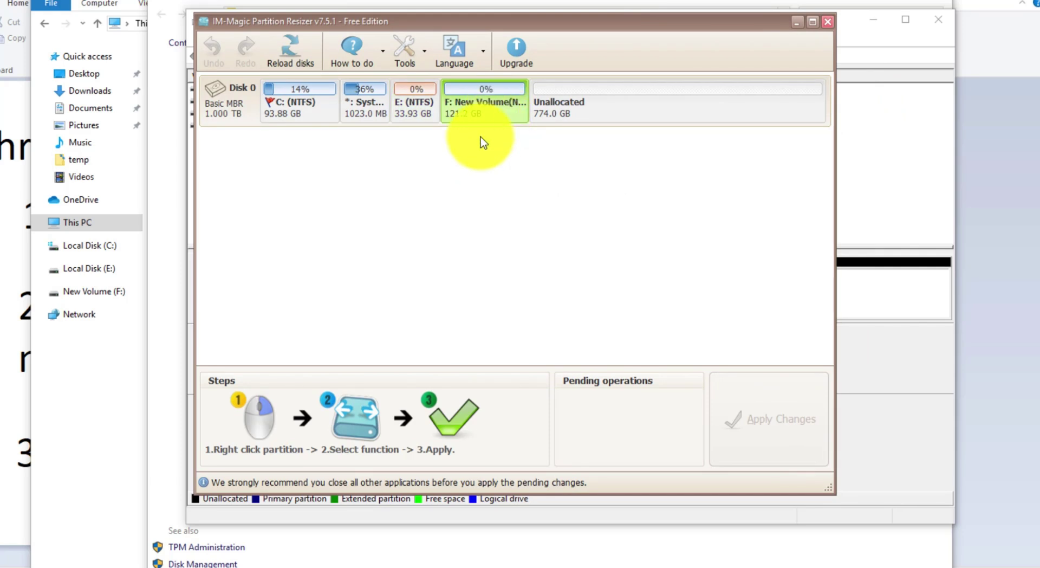
left_click(558, 100)
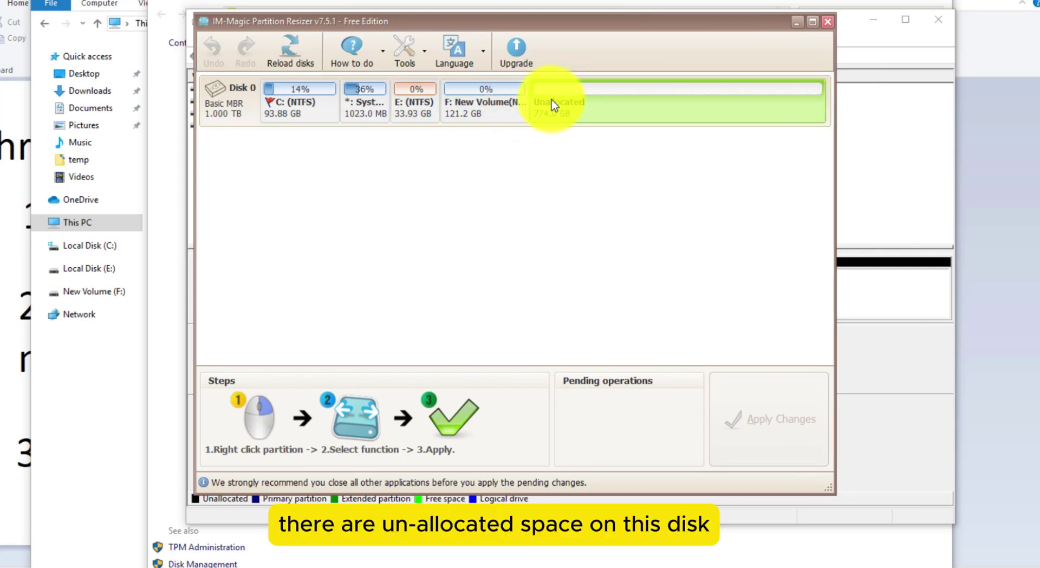
left_click(292, 100)
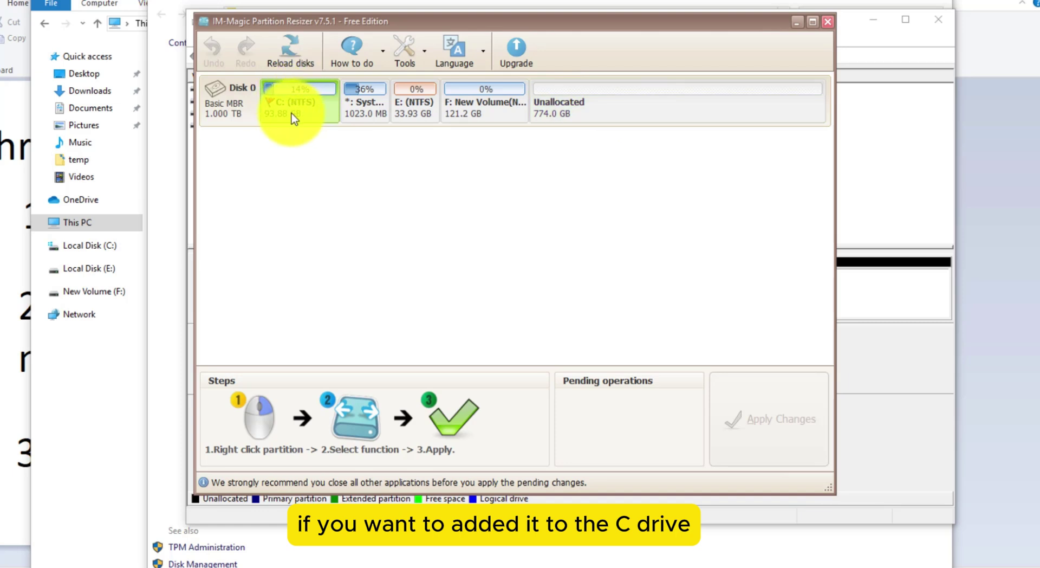
left_click(486, 116)
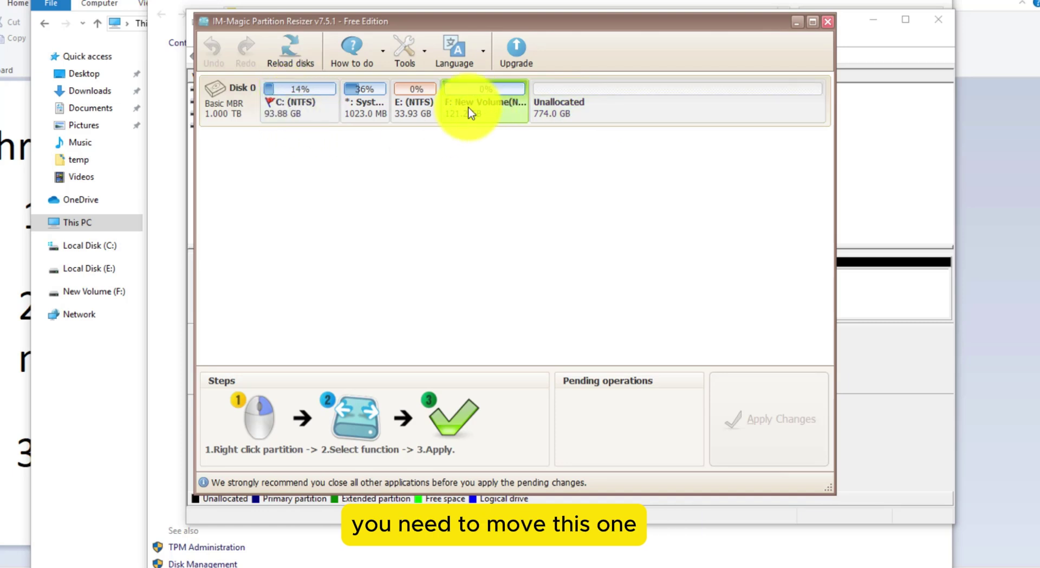
left_click(401, 111)
left_click(364, 108)
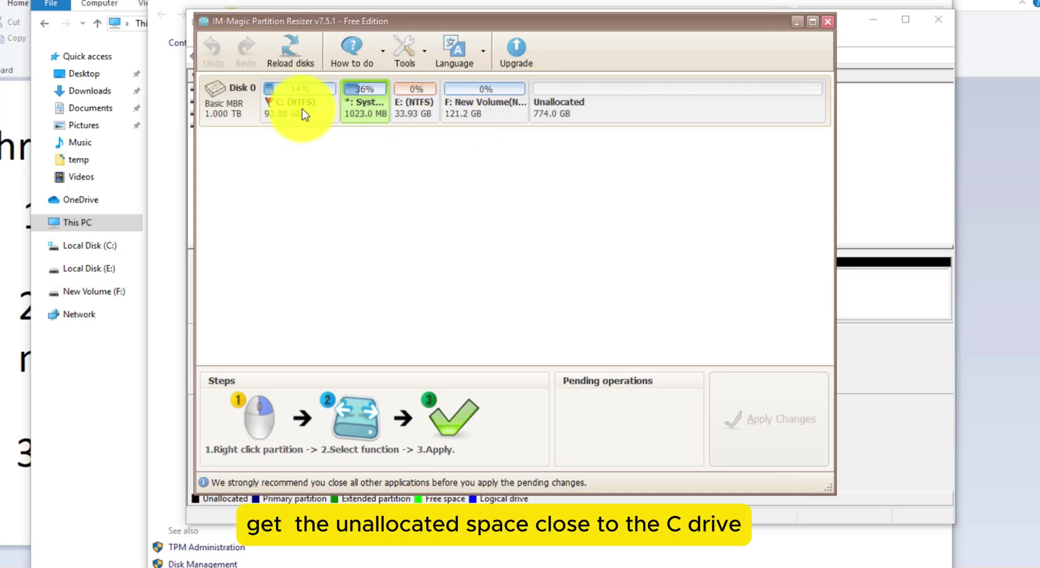
left_click(539, 100)
left_click(316, 113)
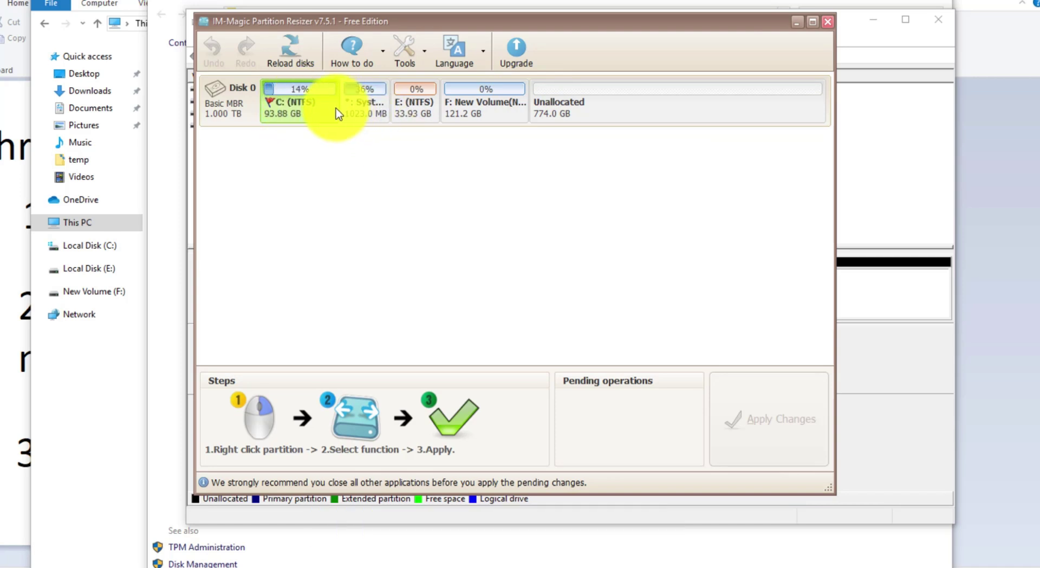
left_click(489, 116)
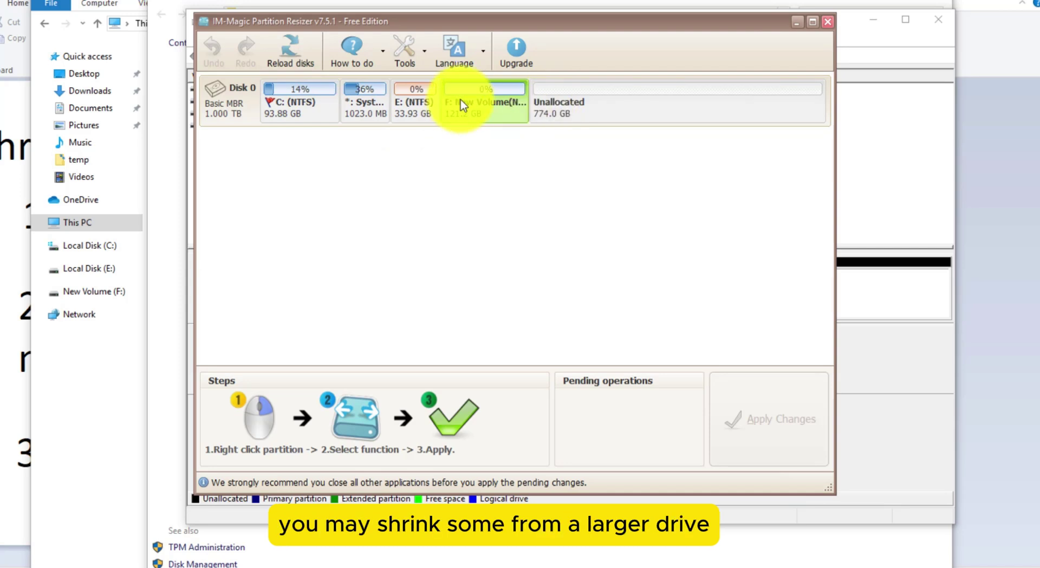
Move F: to the very end of the disk, after undoing an accidental shrink
right_click(479, 108)
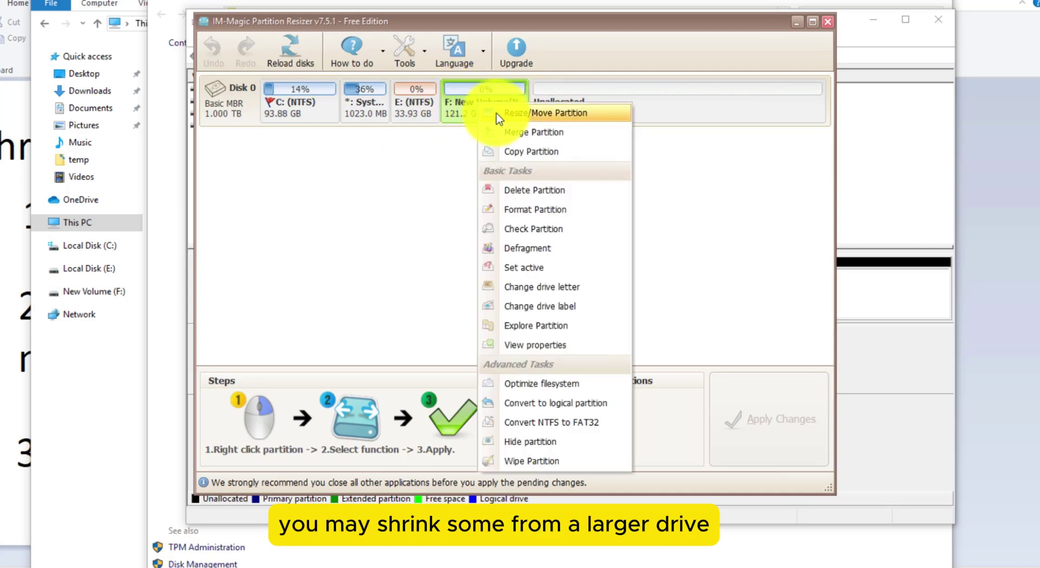
left_click(490, 111)
left_click_drag(280, 166, 309, 166)
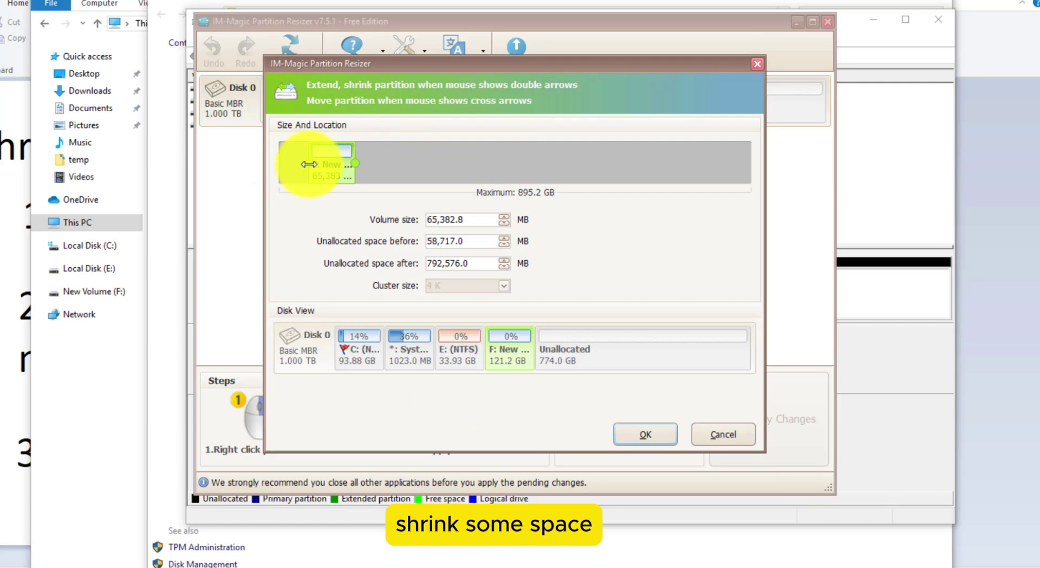
left_click(654, 436)
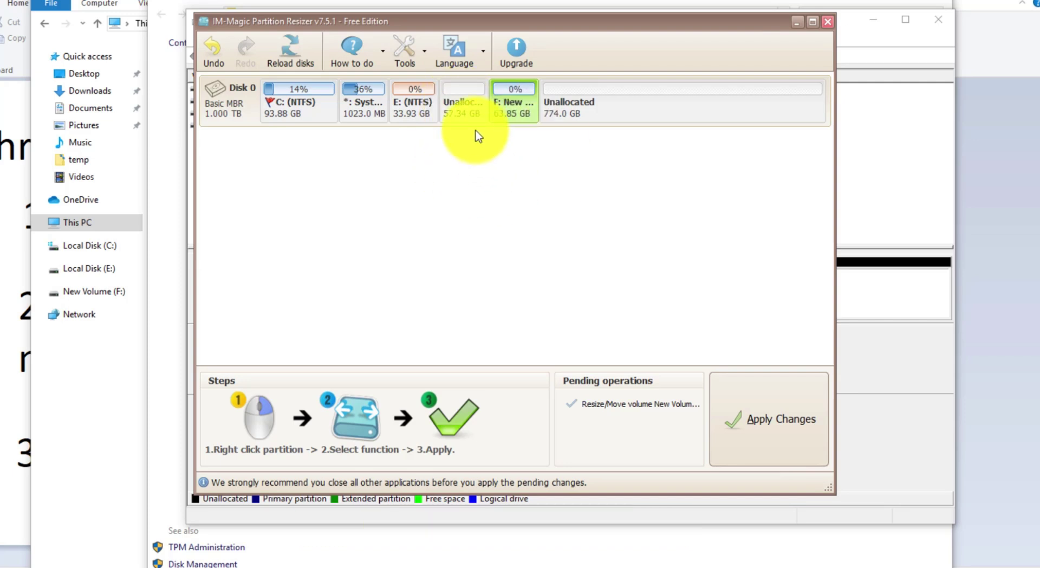
left_click(213, 51)
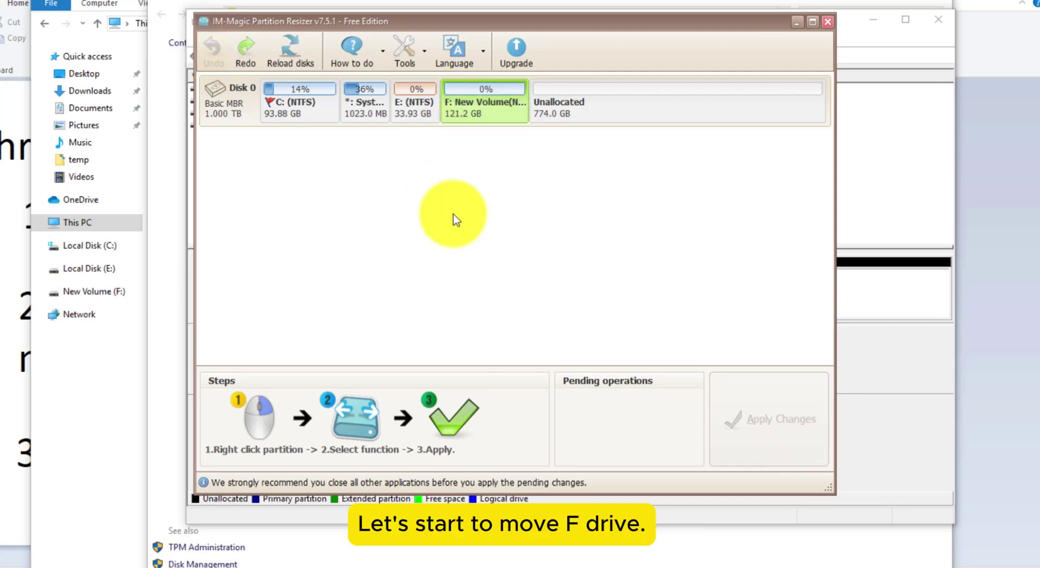
right_click(501, 109)
left_click(515, 106)
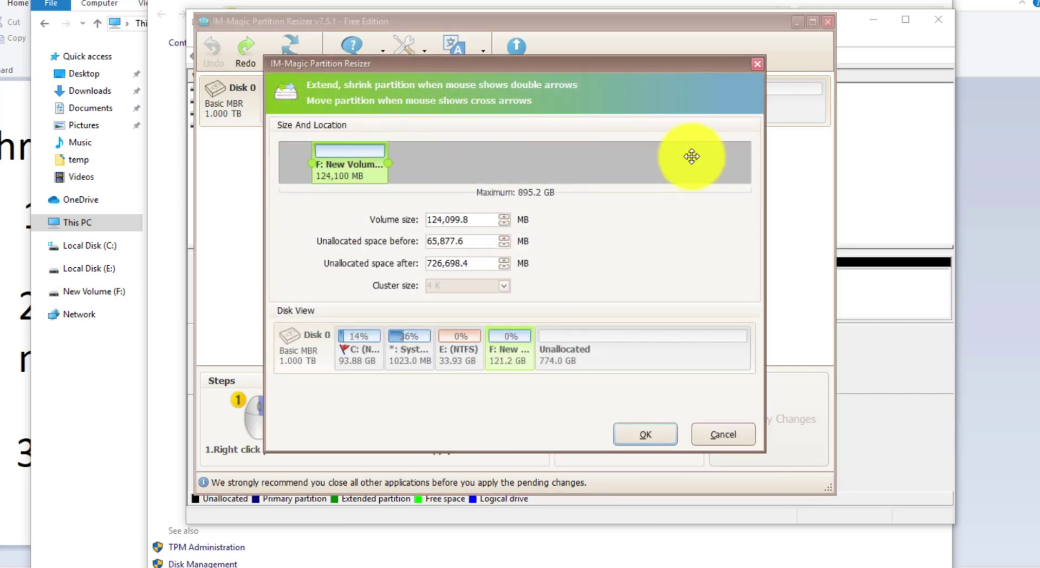
left_click_drag(691, 156, 720, 157)
left_click(634, 434)
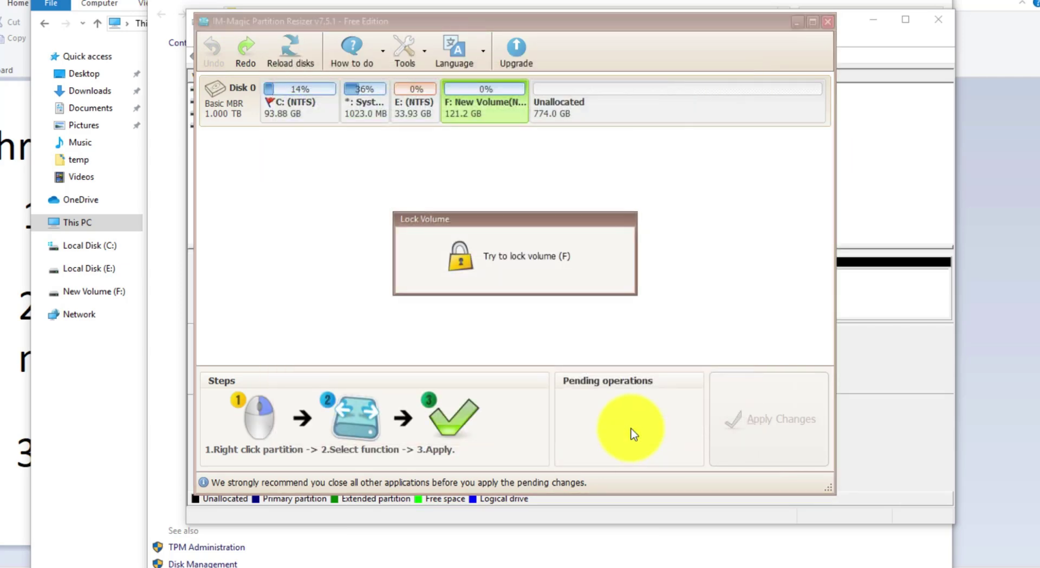
Slide E: to the end of the disk, just before F:
right_click(416, 100)
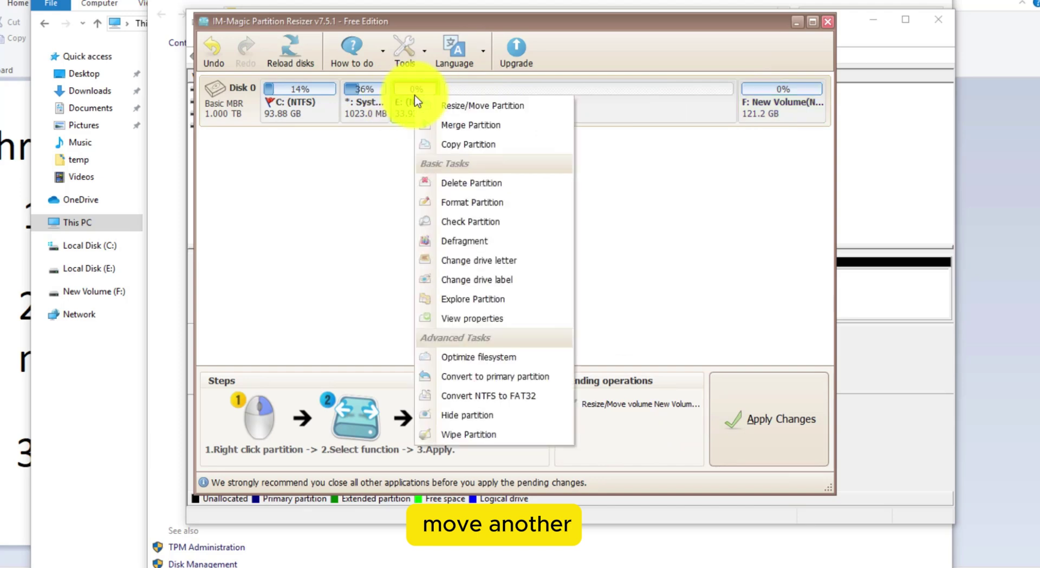
left_click(441, 107)
left_click_drag(309, 168, 774, 165)
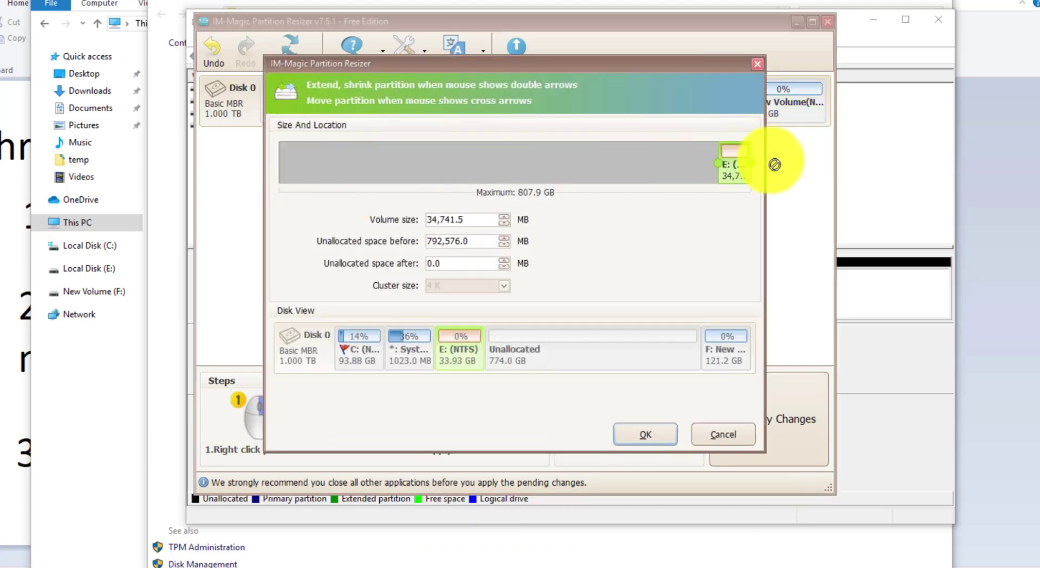
left_click(633, 433)
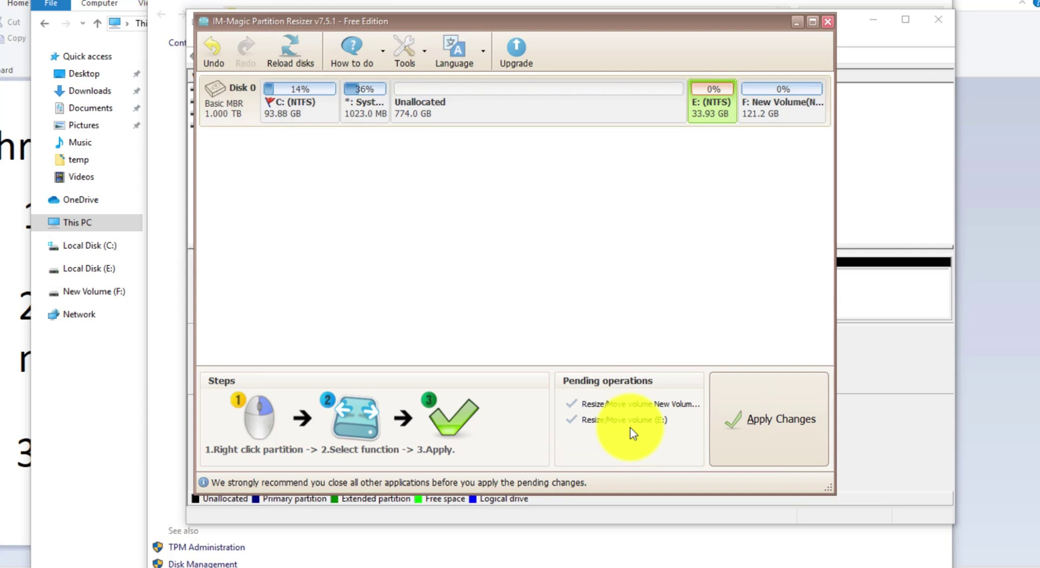
left_click(372, 117)
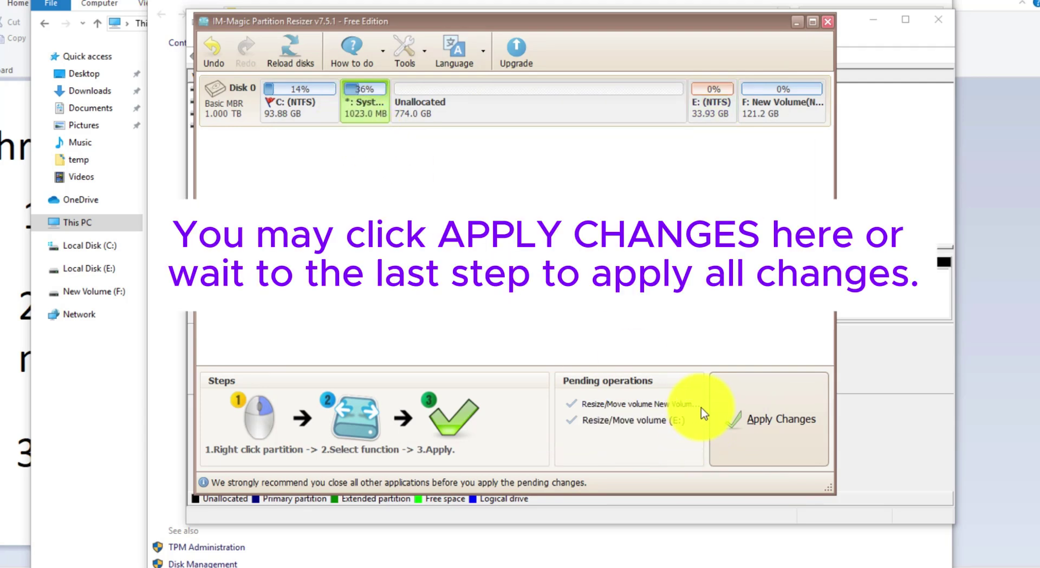
Execute the two pending moves, then check the new layout in Disk Management
left_click(734, 453)
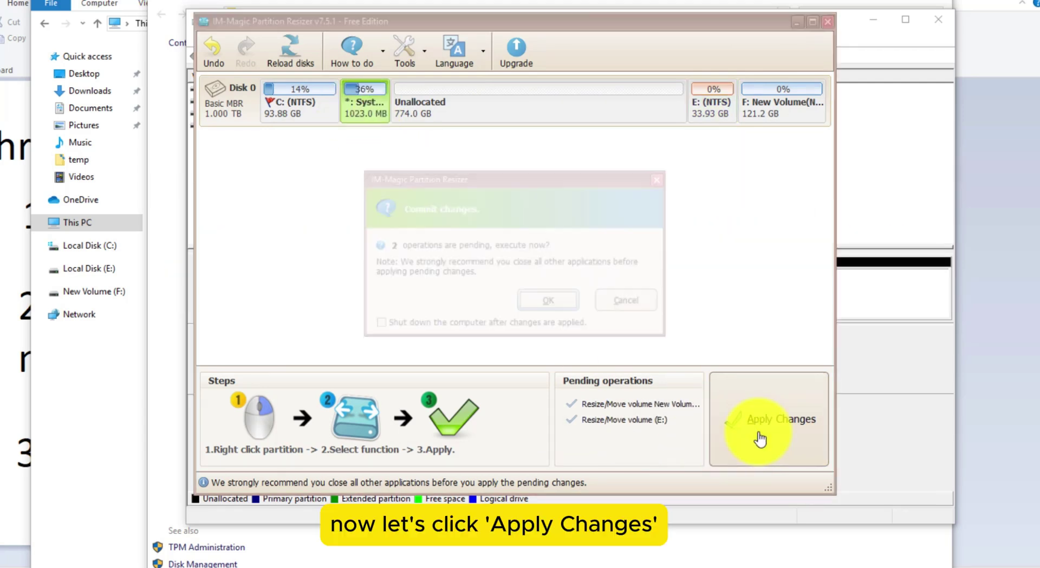
left_click(599, 298)
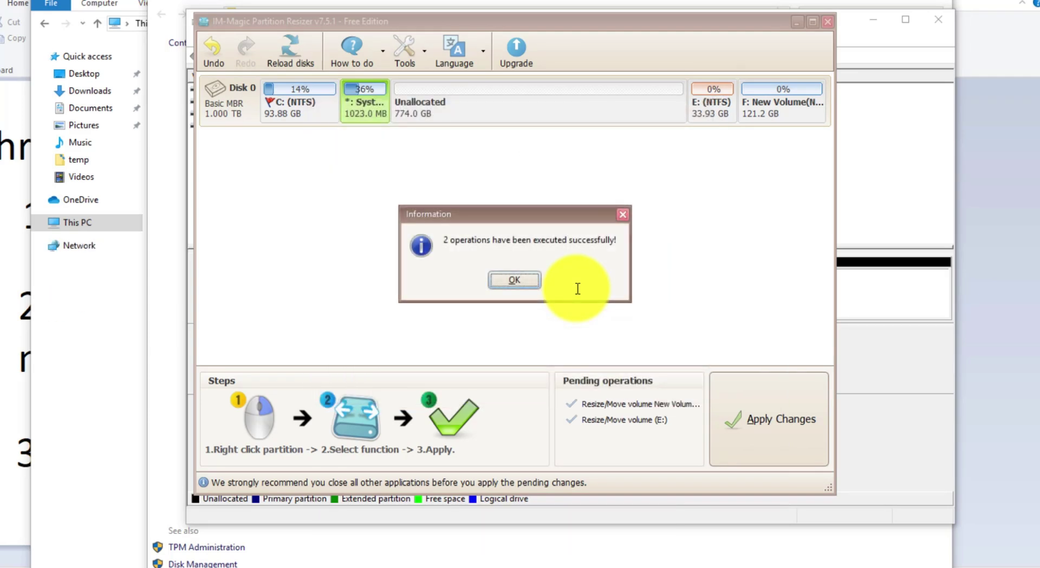
left_click(576, 284)
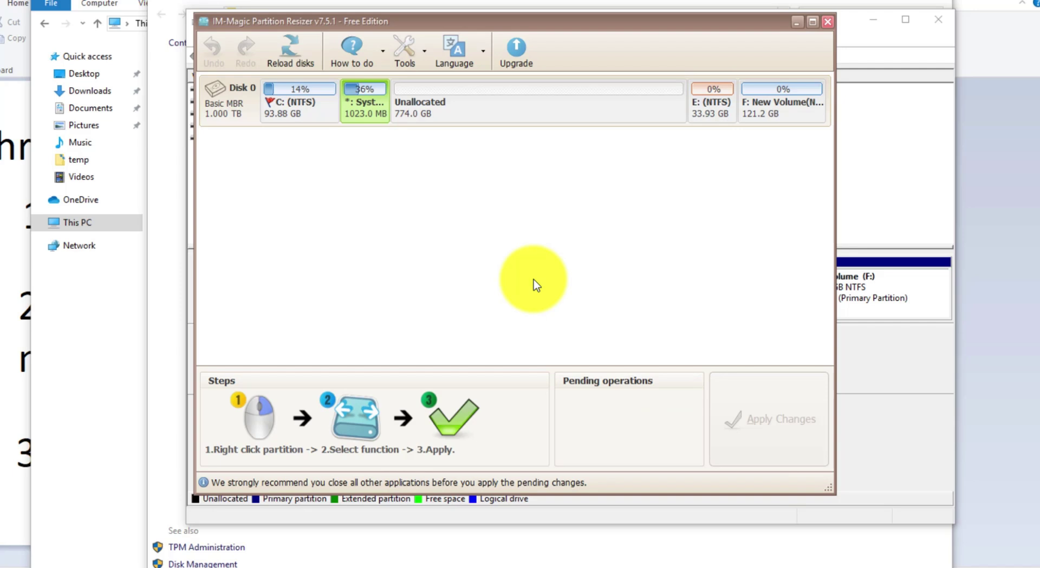
left_click(867, 47)
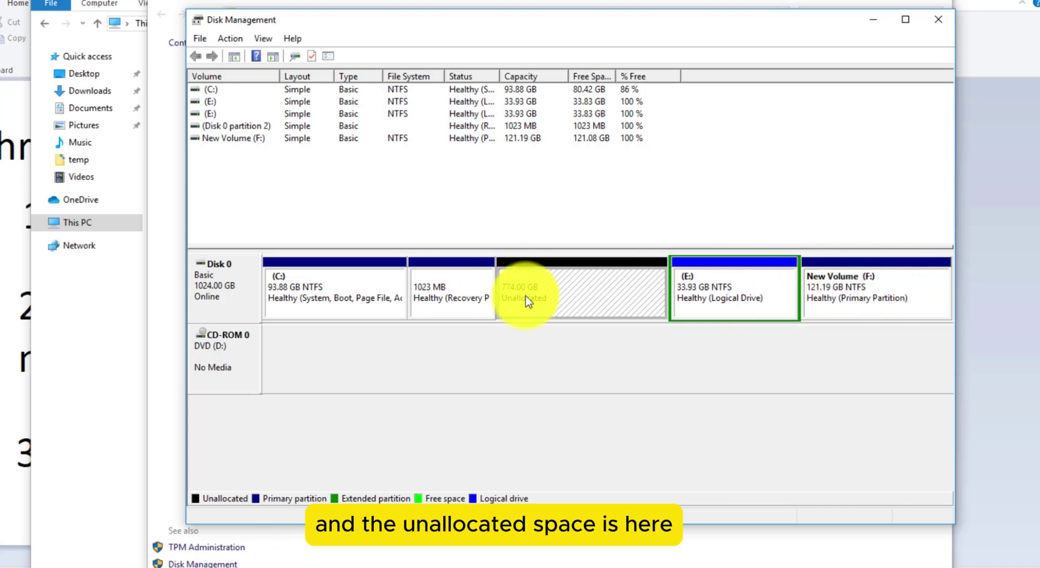
Move the system partition past the 774 GB free space
left_click(506, 567)
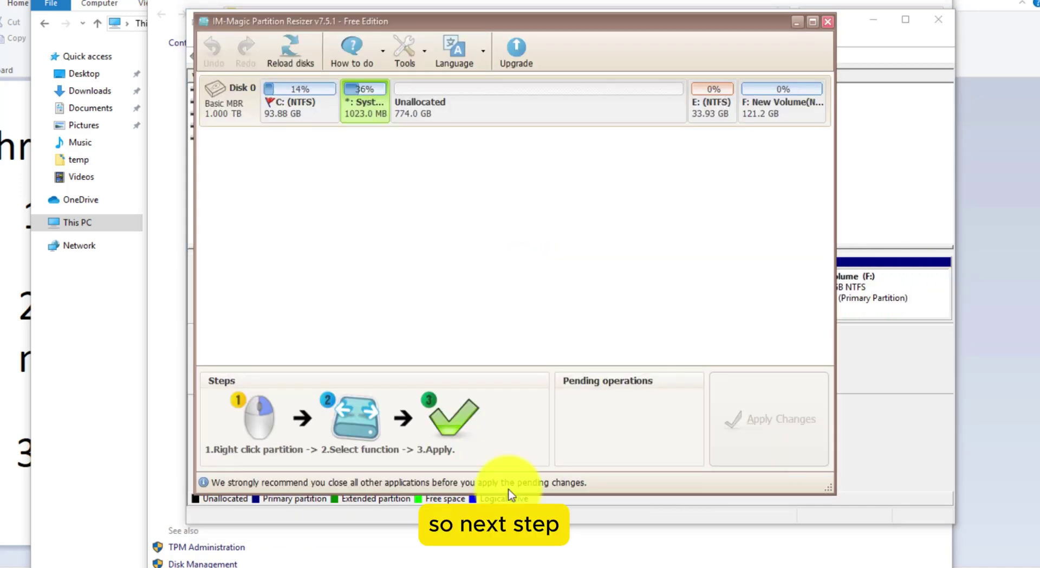
right_click(353, 108)
left_click(373, 111)
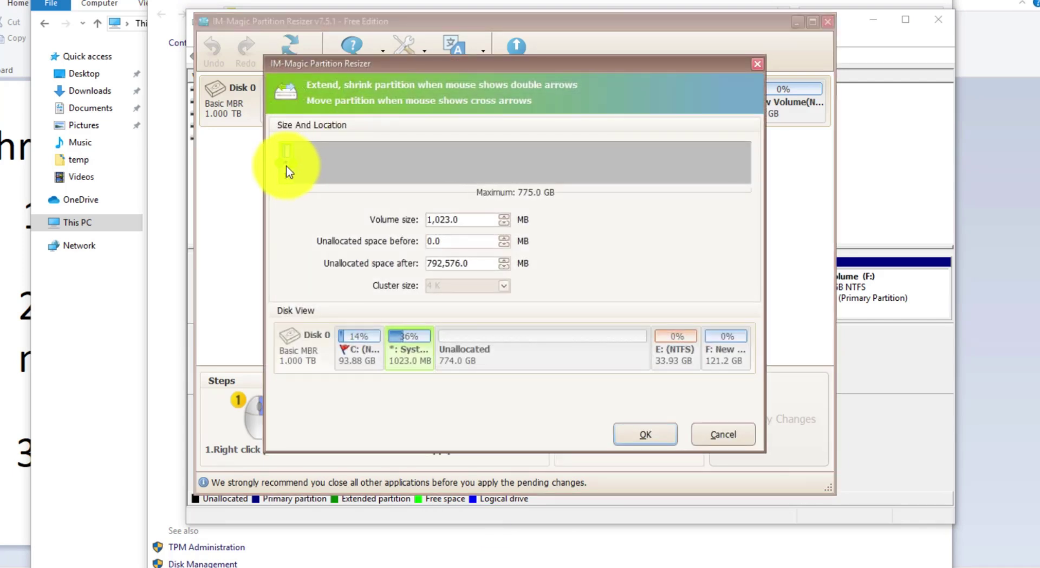
left_click_drag(288, 173, 792, 174)
left_click(647, 436)
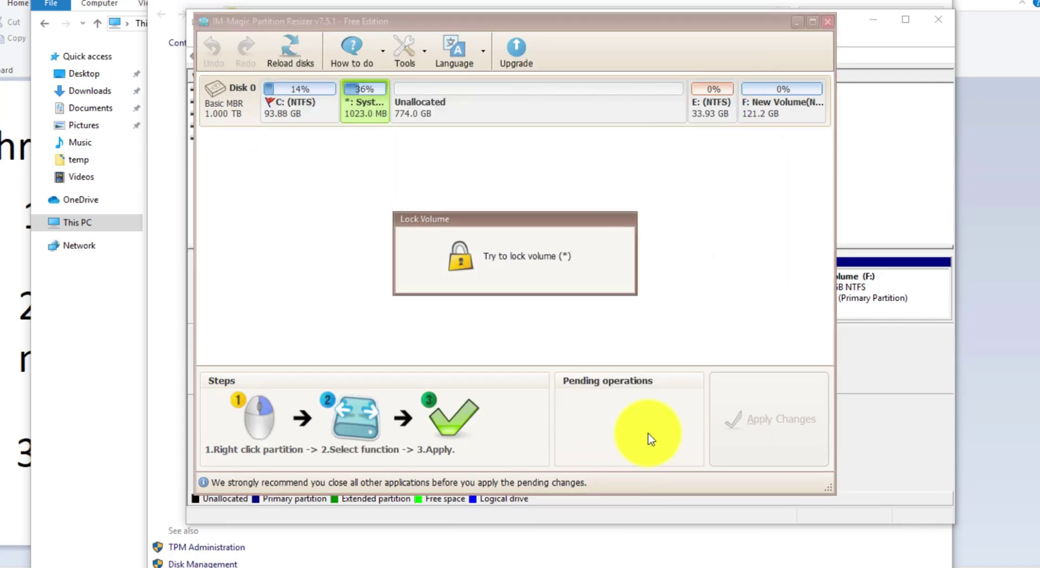
Extend C: across all the unallocated space to 867.9 GB and apply both operations
right_click(308, 105)
left_click(336, 110)
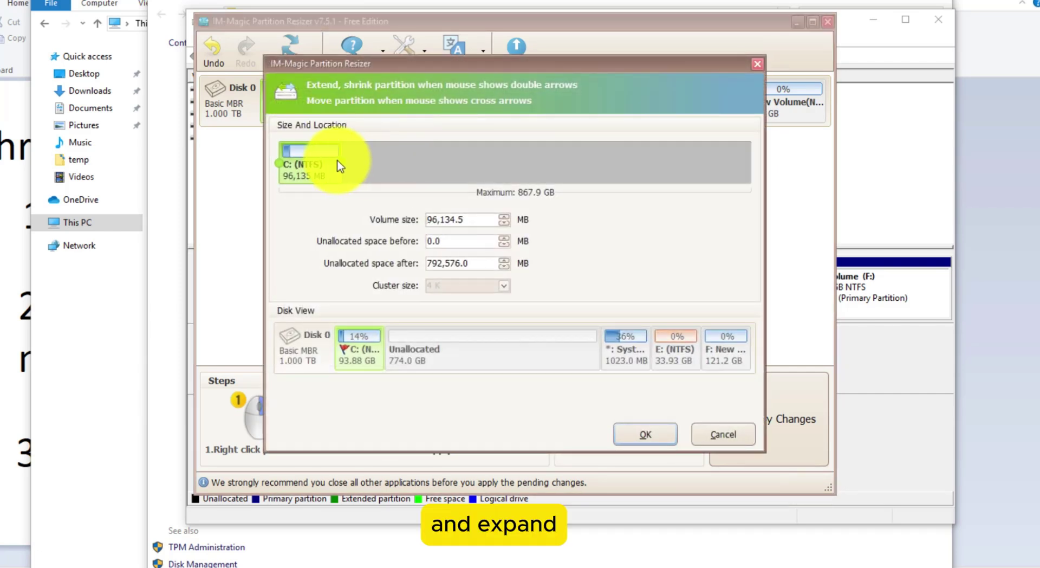
left_click_drag(341, 165, 840, 162)
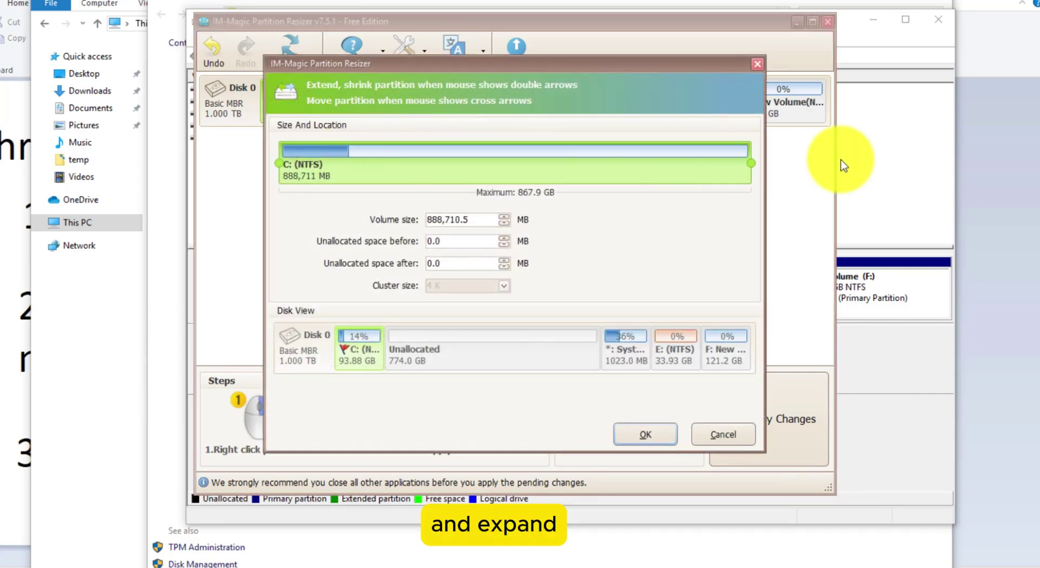
left_click(644, 437)
left_click(793, 420)
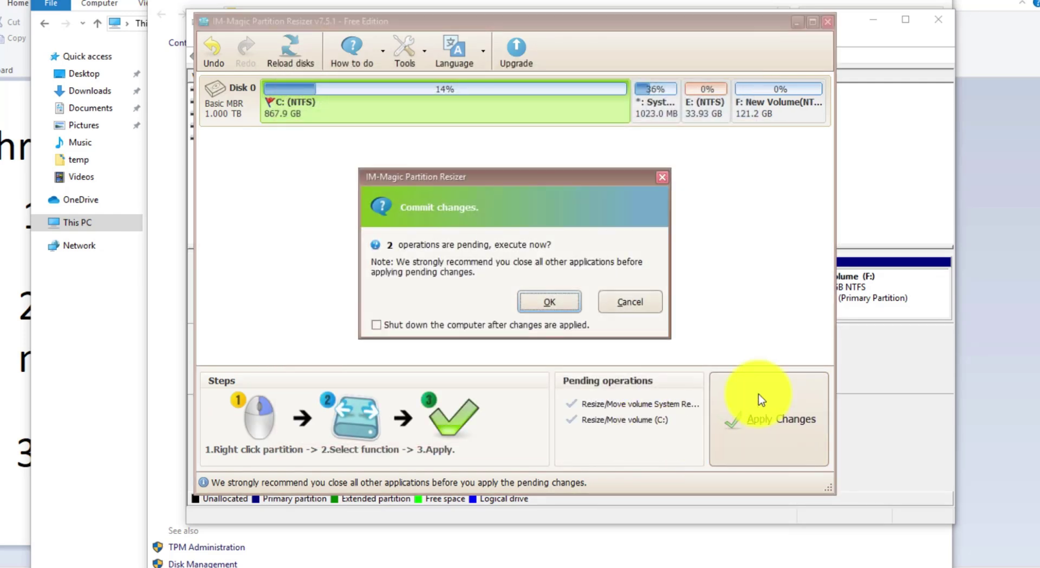
left_click(529, 306)
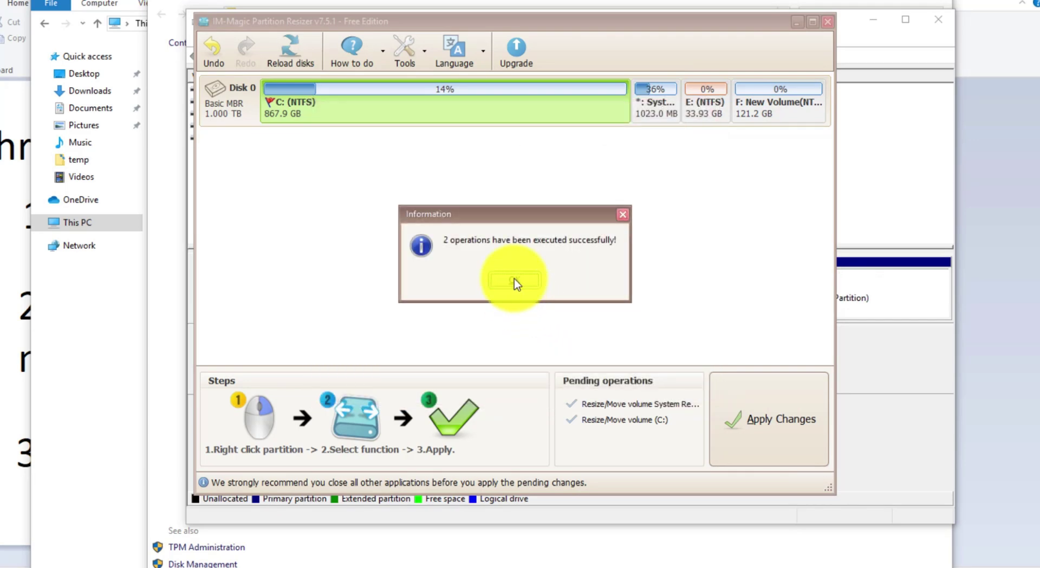
left_click(517, 282)
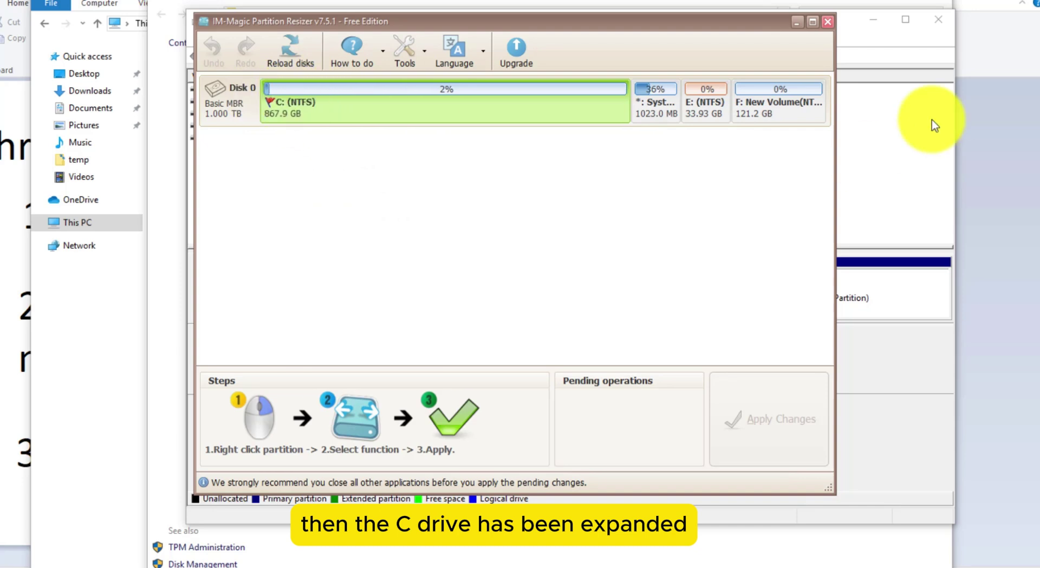
Refresh Disk Management and confirm C: at 867.88 GB with no unallocated space
left_click(869, 35)
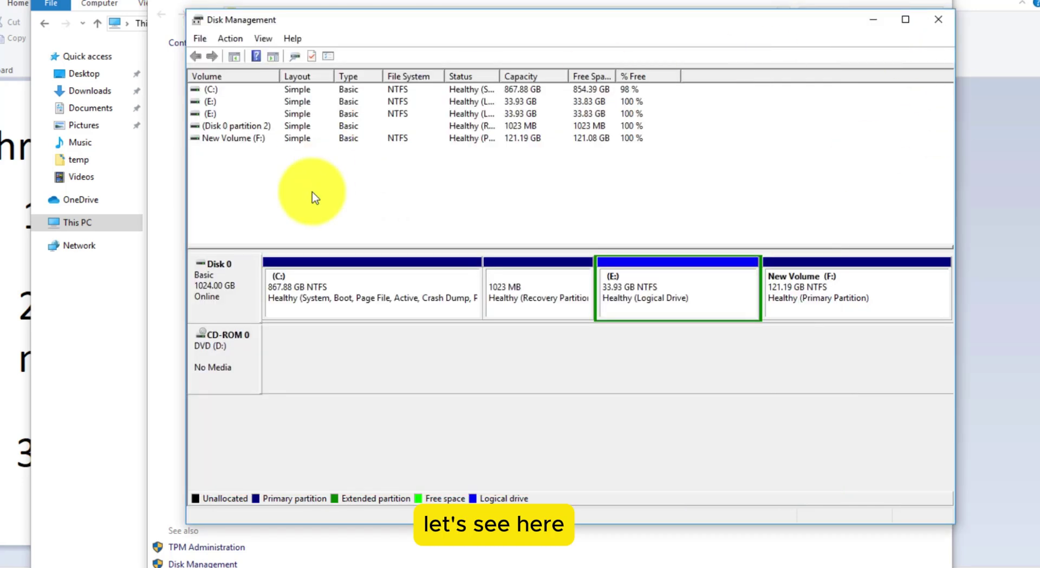
left_click(230, 38)
left_click(239, 58)
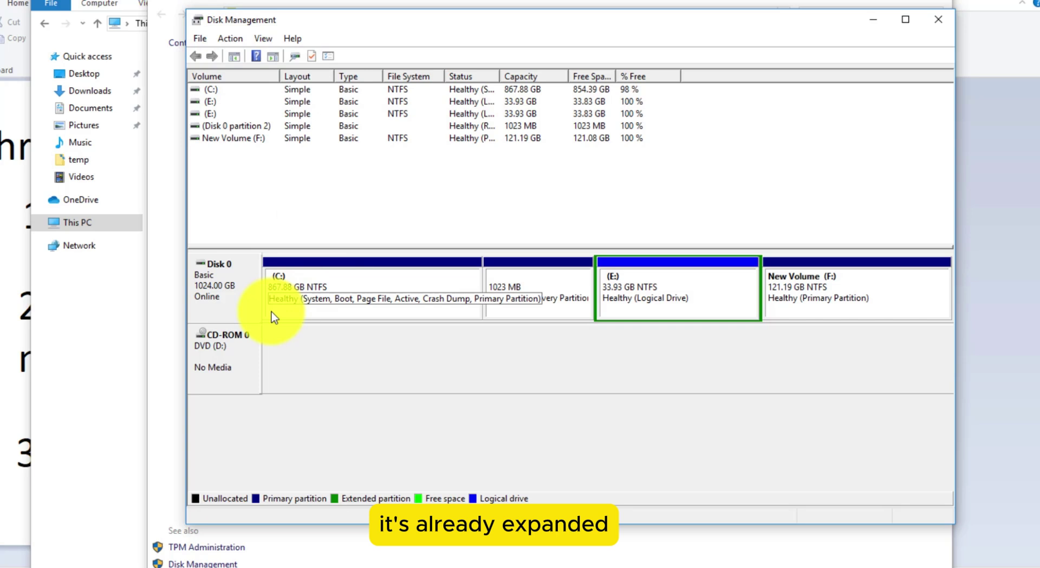
left_click(318, 309)
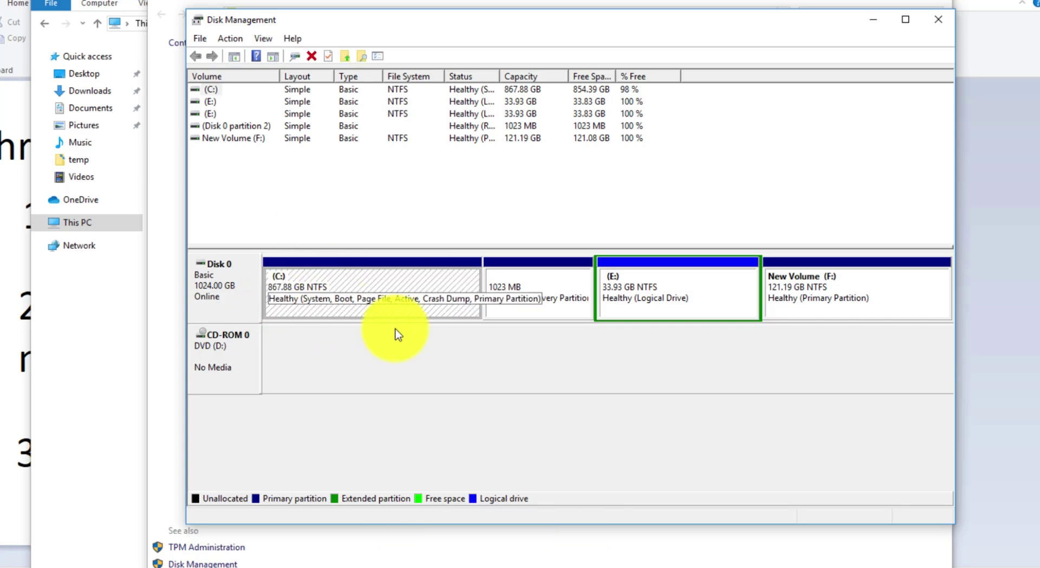
left_click(417, 349)
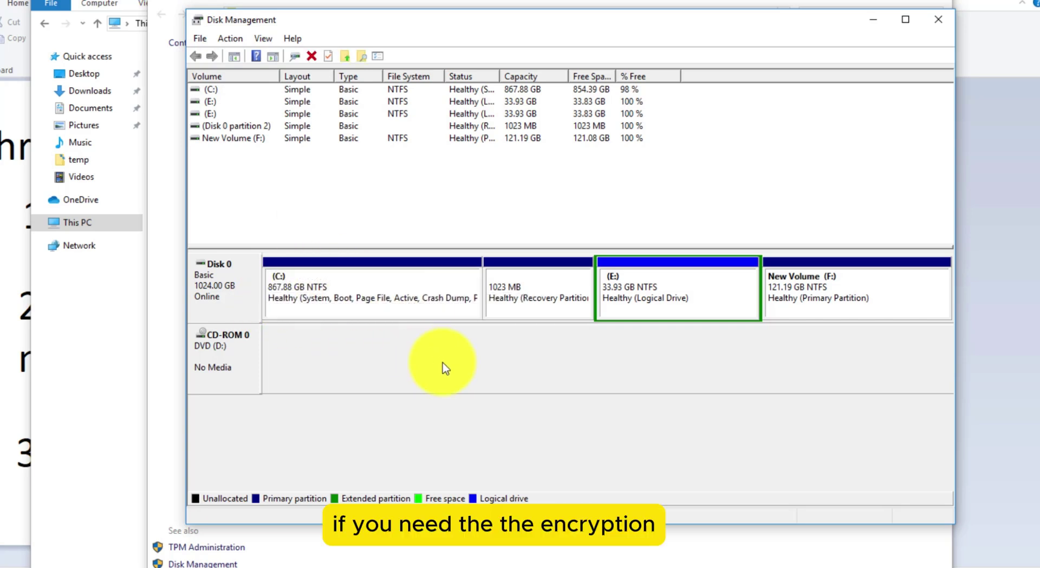
Review the BitLocker Drive Encryption page showing C:, E: and F: off, then close it
left_click(863, 12)
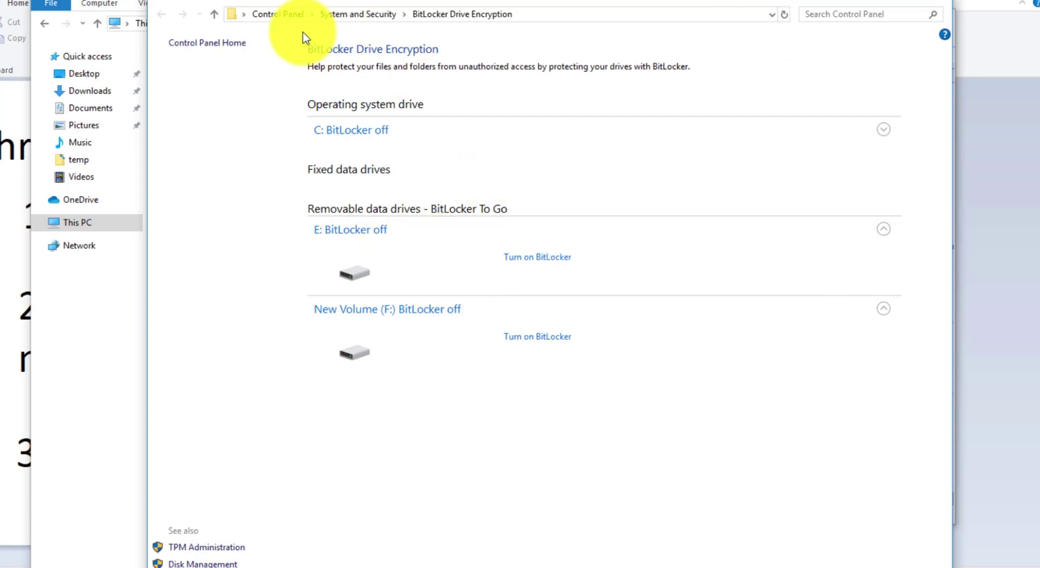
left_click(368, 14)
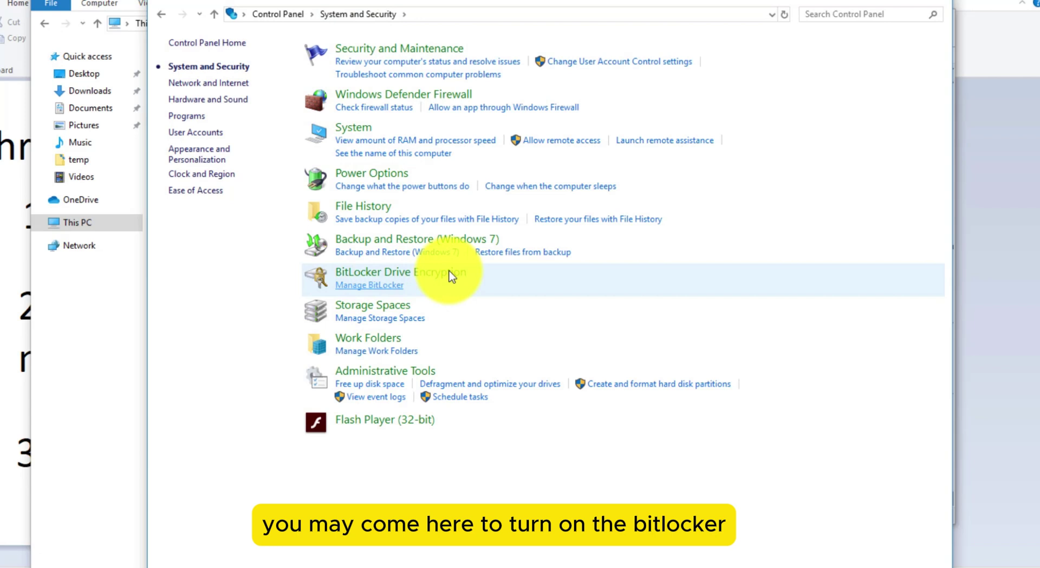
left_click(450, 275)
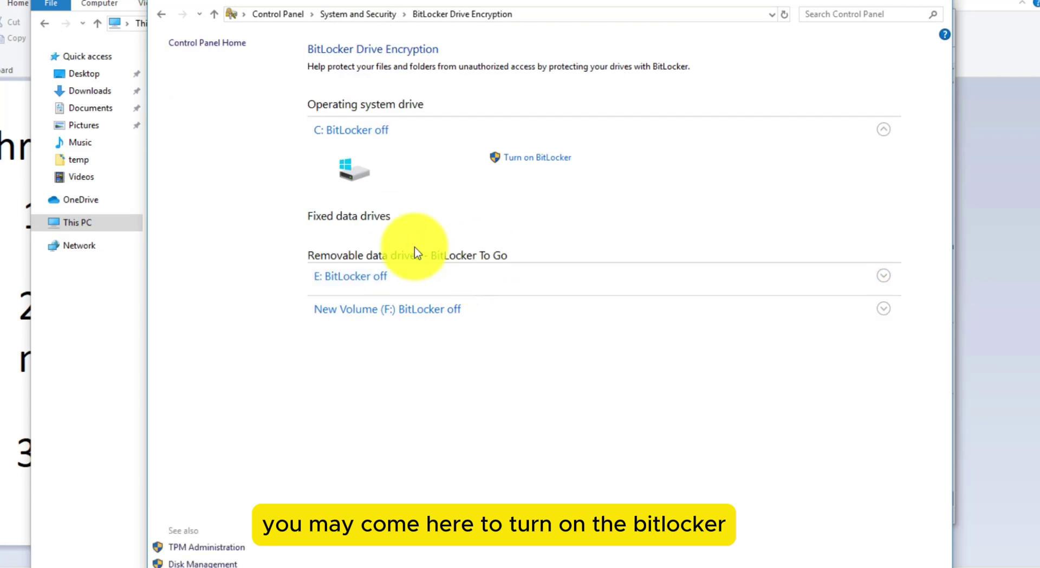
left_click(886, 276)
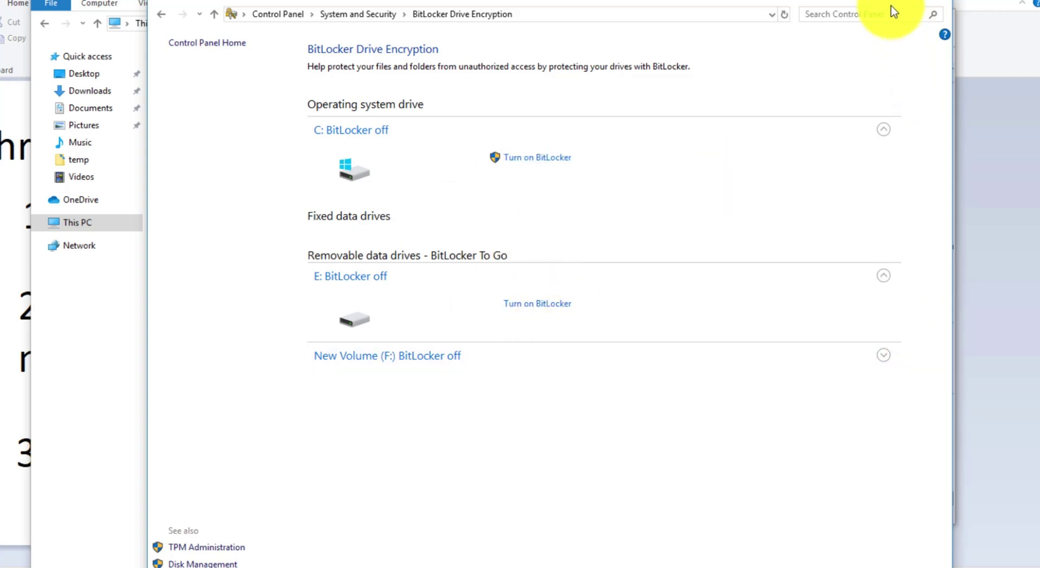
left_click(867, 3)
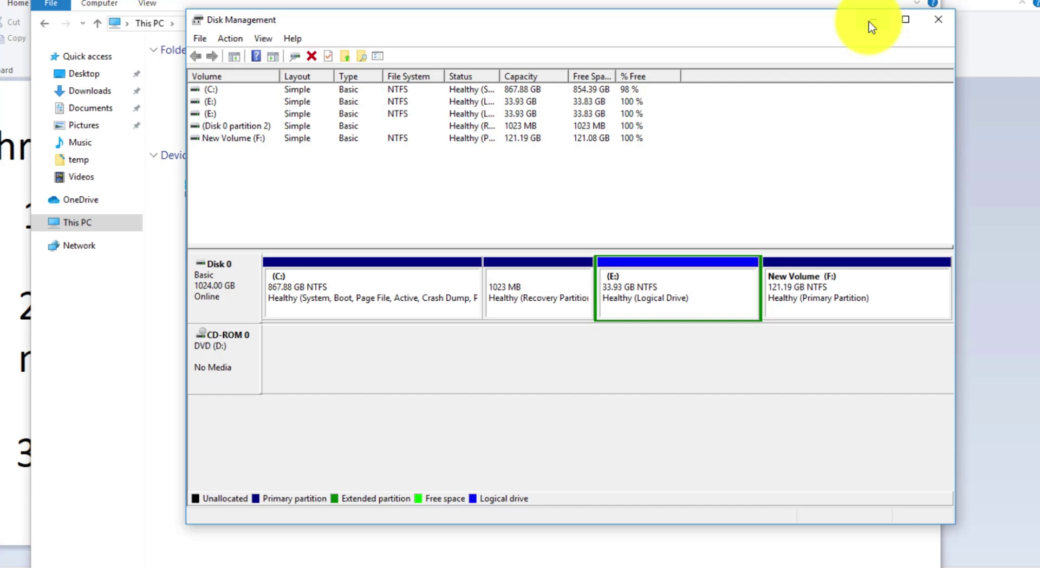